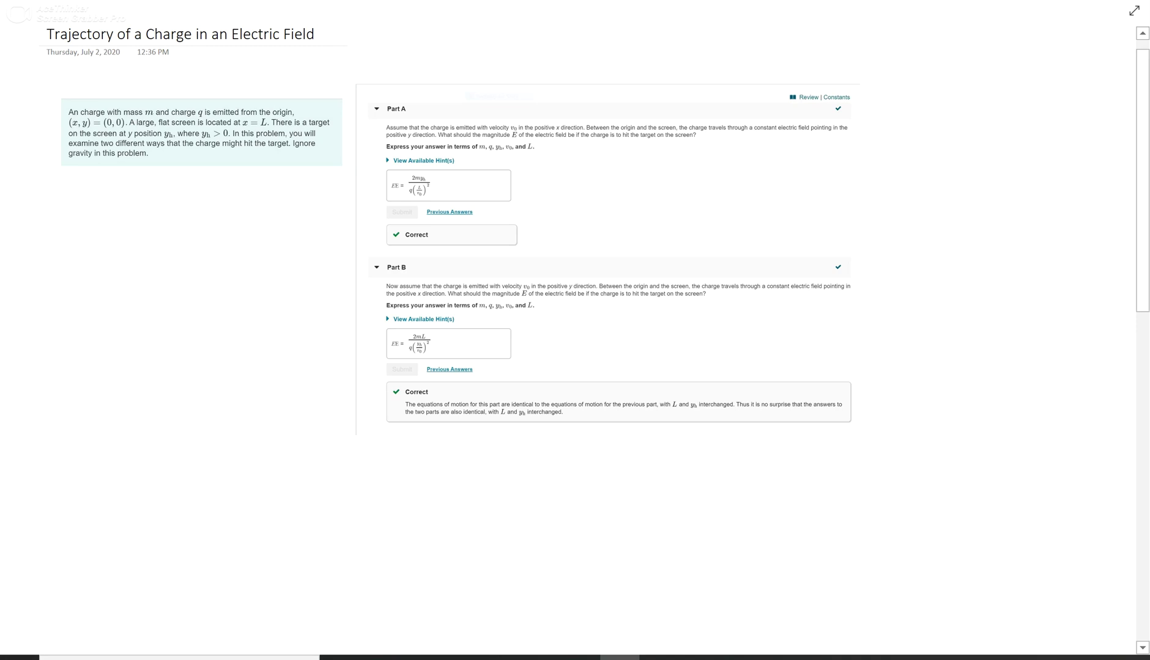
# - Zoom the page out to about two-thirds size so there is blank writing space below the problem
pyautogui.hotkey('ctrl', '-')
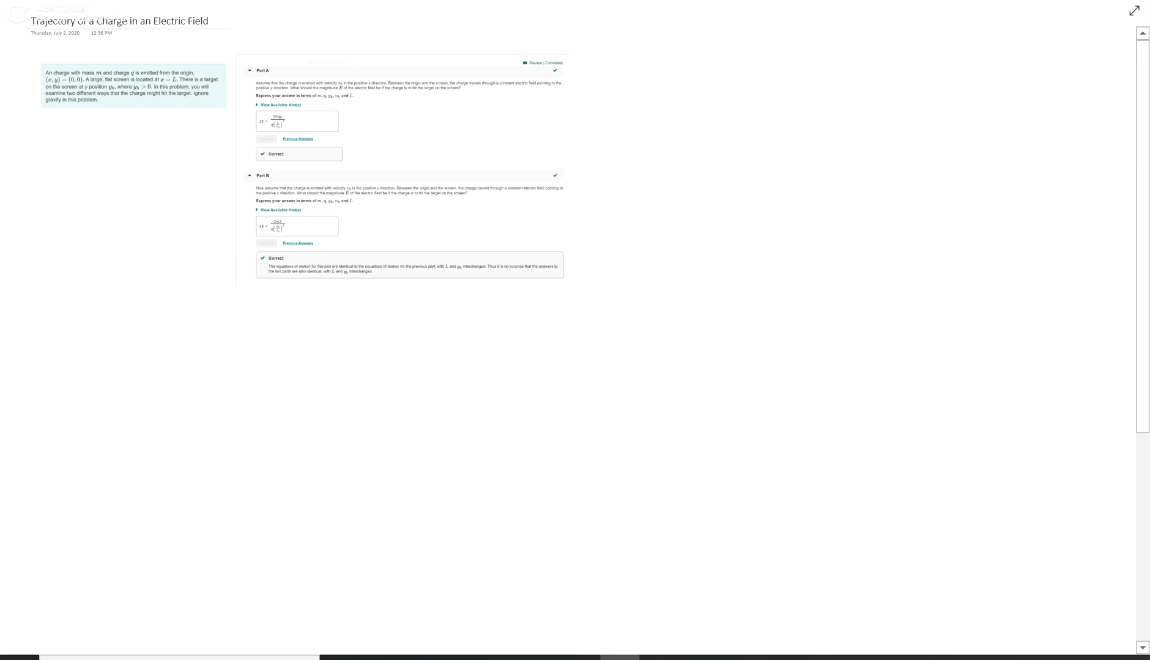
# - Handwrite E = F/q below the pasted problem
pyautogui.moveTo(72, 304)
pyautogui.mouseDown()
pyautogui.moveTo(77, 343)
pyautogui.moveTo(83, 324)
pyautogui.mouseUp()
pyautogui.moveTo(94, 324)
pyautogui.mouseDown()
pyautogui.moveTo(144, 332)
pyautogui.moveTo(160, 295)
pyautogui.mouseUp()
pyautogui.moveTo(142, 311)
pyautogui.mouseDown()
pyautogui.moveTo(158, 307)
pyautogui.moveTo(181, 334)
pyautogui.mouseUp()
pyautogui.moveTo(160, 351); pyautogui.dragTo(171, 376)
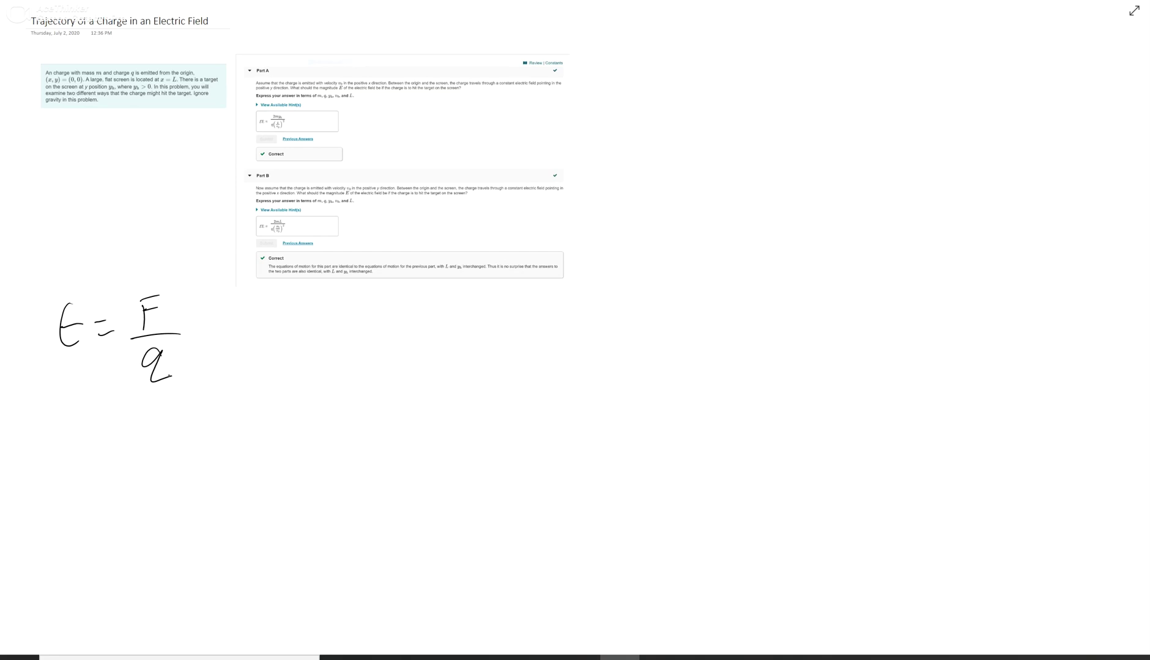
# - Ink F = qE beside the field definition
pyautogui.moveTo(272, 318); pyautogui.dragTo(273, 350)
pyautogui.moveTo(270, 318)
pyautogui.mouseDown()
pyautogui.moveTo(283, 315)
pyautogui.moveTo(289, 332)
pyautogui.moveTo(310, 325)
pyautogui.mouseUp()
pyautogui.moveTo(301, 346); pyautogui.dragTo(310, 340)
pyautogui.moveTo(344, 321); pyautogui.dragTo(340, 362)
pyautogui.moveTo(371, 315)
pyautogui.mouseDown()
pyautogui.moveTo(363, 320)
pyautogui.moveTo(384, 343)
pyautogui.moveTo(387, 313)
pyautogui.mouseUp()
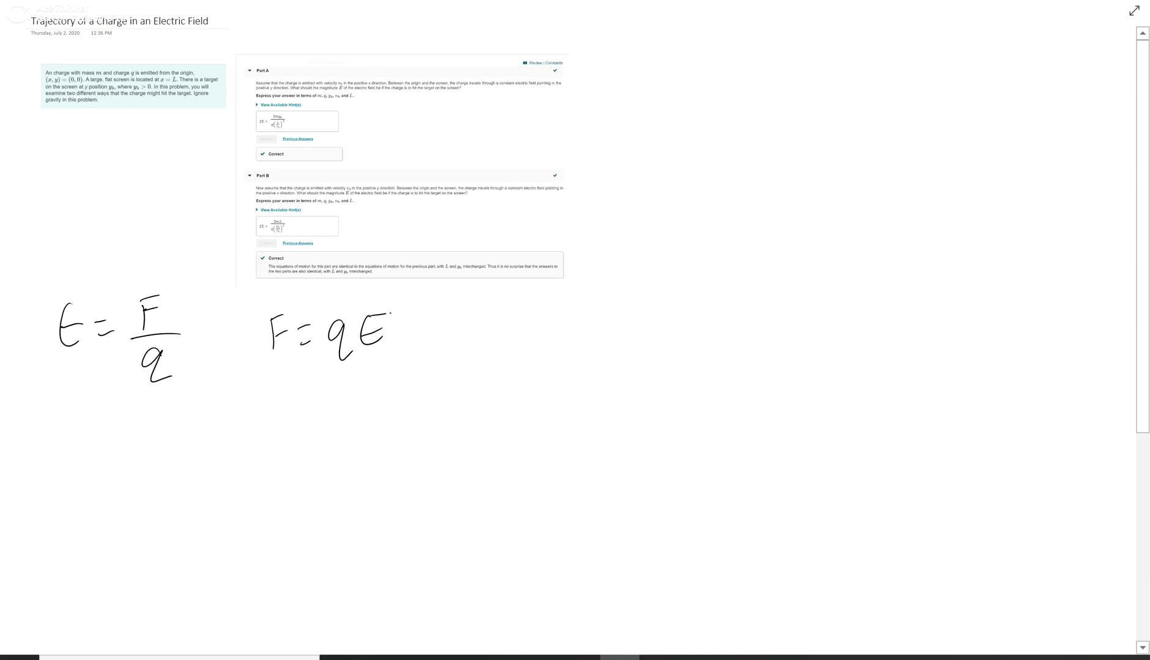
# - Write F = ma further to the right
pyautogui.moveTo(471, 312); pyautogui.dragTo(473, 346)
pyautogui.moveTo(467, 313)
pyautogui.mouseDown()
pyautogui.moveTo(485, 309)
pyautogui.moveTo(485, 326)
pyautogui.mouseUp()
pyautogui.moveTo(498, 328)
pyautogui.mouseDown()
pyautogui.moveTo(509, 322)
pyautogui.moveTo(509, 338)
pyautogui.mouseUp()
pyautogui.moveTo(520, 325)
pyautogui.mouseDown()
pyautogui.moveTo(549, 340)
pyautogui.moveTo(575, 337)
pyautogui.mouseUp()
pyautogui.moveTo(582, 318); pyautogui.dragTo(596, 337)
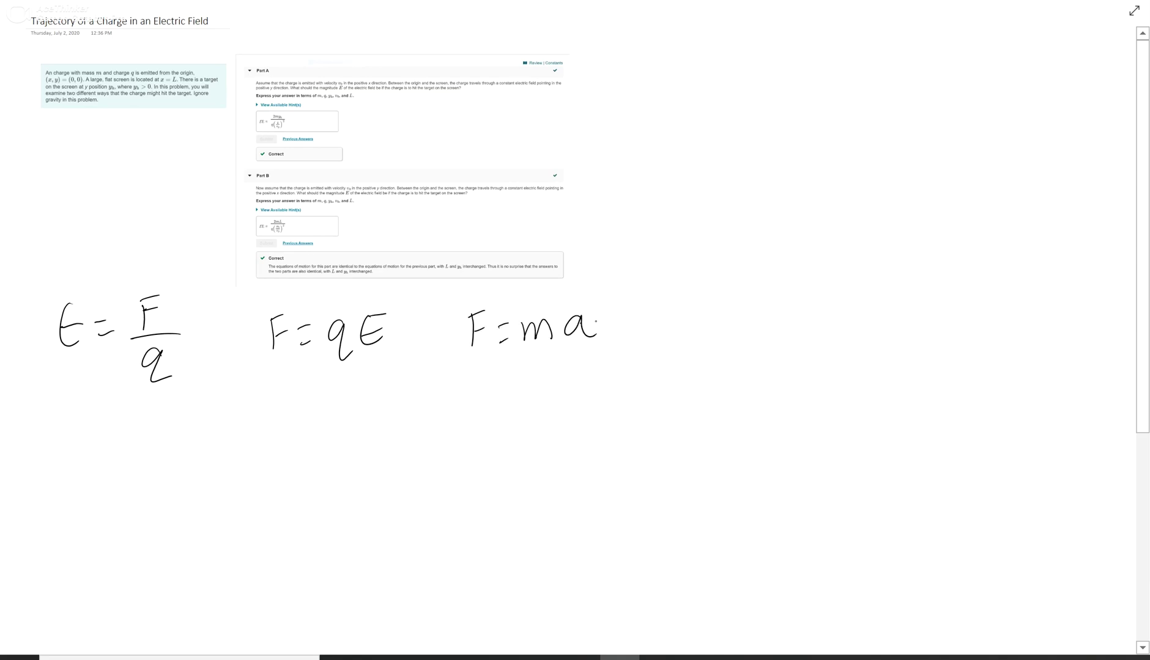
# - Equate the forces as qE = ma below F = qE
pyautogui.moveTo(355, 387); pyautogui.dragTo(354, 416)
pyautogui.moveTo(379, 375); pyautogui.dragTo(392, 401)
pyautogui.moveTo(375, 389); pyautogui.dragTo(399, 371)
pyautogui.moveTo(416, 389); pyautogui.dragTo(508, 390)
pyautogui.moveTo(519, 370); pyautogui.dragTo(533, 392)
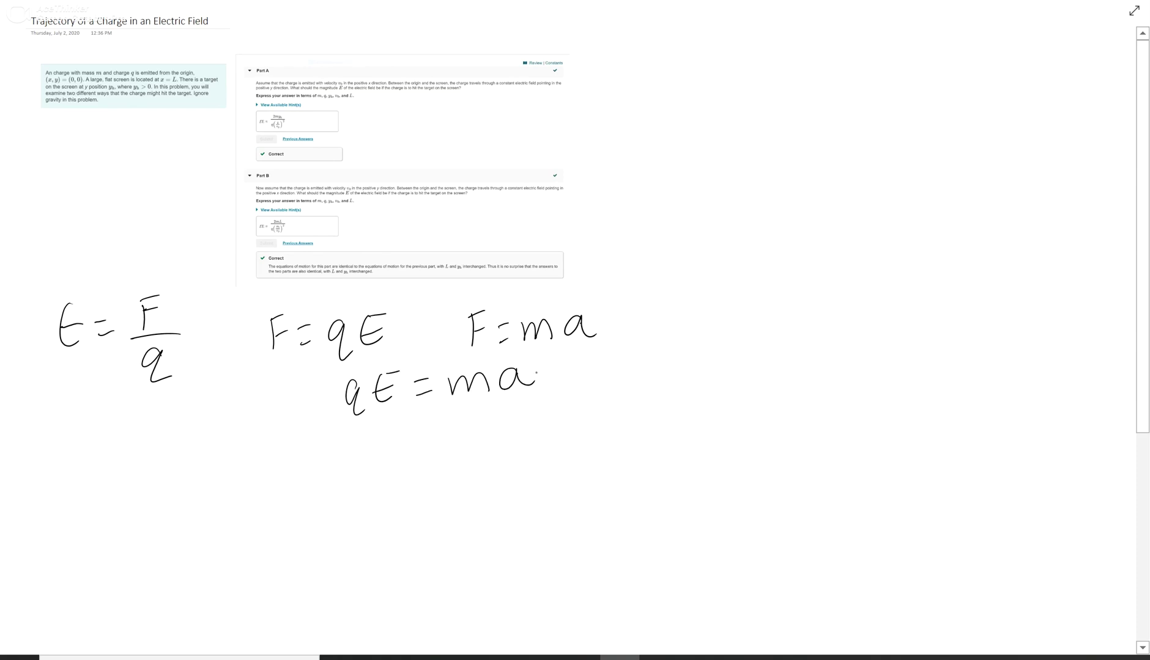
# - Solve for acceleration, writing a = qE/m underneath
pyautogui.moveTo(466, 422)
pyautogui.mouseDown()
pyautogui.moveTo(458, 448)
pyautogui.moveTo(479, 445)
pyautogui.mouseUp()
pyautogui.moveTo(490, 423)
pyautogui.mouseDown()
pyautogui.moveTo(506, 418)
pyautogui.moveTo(511, 440)
pyautogui.moveTo(592, 428)
pyautogui.mouseUp()
pyautogui.moveTo(571, 419)
pyautogui.mouseDown()
pyautogui.moveTo(591, 416)
pyautogui.moveTo(596, 399)
pyautogui.mouseUp()
pyautogui.moveTo(547, 450); pyautogui.dragTo(602, 439)
pyautogui.moveTo(557, 480)
pyautogui.mouseDown()
pyautogui.moveTo(595, 460)
pyautogui.moveTo(602, 480)
pyautogui.mouseUp()
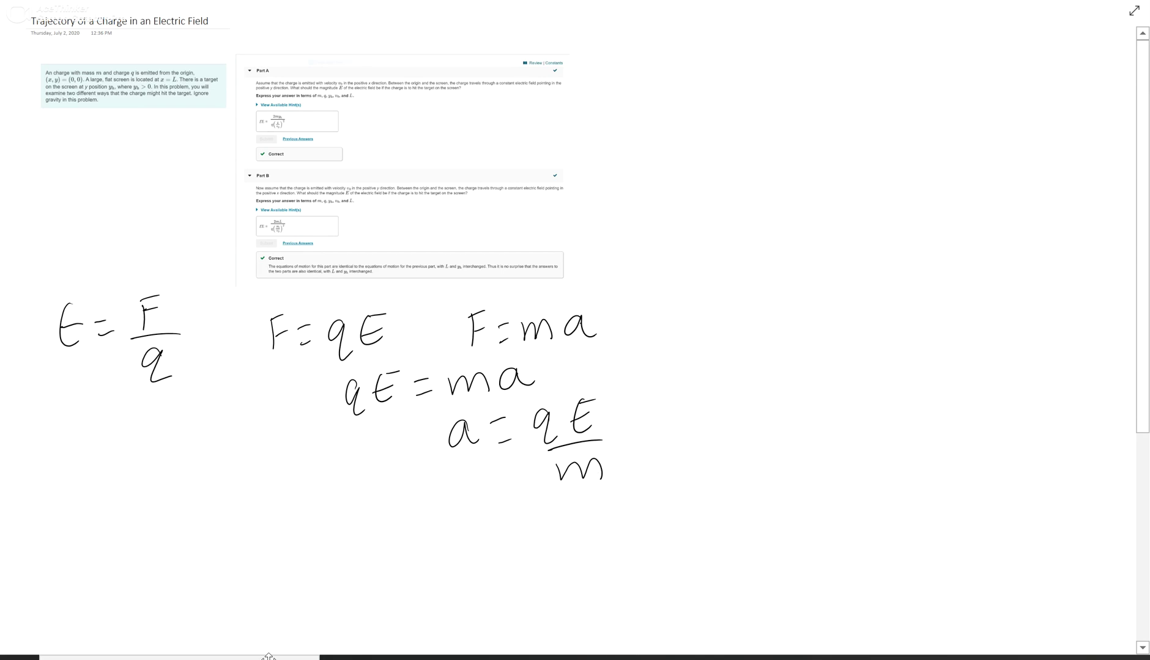
# - Handwrite the kinematics equation Δx = v₀t + ½at² at the lower left
pyautogui.moveTo(74, 466)
pyautogui.mouseDown()
pyautogui.moveTo(92, 489)
pyautogui.moveTo(119, 483)
pyautogui.mouseUp()
pyautogui.moveTo(118, 462)
pyautogui.mouseDown()
pyautogui.moveTo(105, 486)
pyautogui.moveTo(141, 465)
pyautogui.mouseUp()
pyautogui.moveTo(129, 485)
pyautogui.mouseDown()
pyautogui.moveTo(176, 460)
pyautogui.moveTo(182, 481)
pyautogui.moveTo(219, 483)
pyautogui.moveTo(212, 469)
pyautogui.moveTo(259, 490)
pyautogui.moveTo(262, 480)
pyautogui.mouseUp()
pyautogui.moveTo(284, 453); pyautogui.dragTo(290, 471)
pyautogui.moveTo(278, 484)
pyautogui.mouseDown()
pyautogui.moveTo(298, 503)
pyautogui.moveTo(325, 491)
pyautogui.mouseUp()
pyautogui.moveTo(336, 460)
pyautogui.mouseDown()
pyautogui.moveTo(343, 489)
pyautogui.moveTo(345, 472)
pyautogui.mouseUp()
pyautogui.moveTo(353, 457)
pyautogui.mouseDown()
pyautogui.moveTo(355, 474)
pyautogui.moveTo(370, 473)
pyautogui.mouseUp()
# - Ink the second equation Δx = (v₀ + vf)/2 · t below the first
pyautogui.scroll(-3, 575, 330)
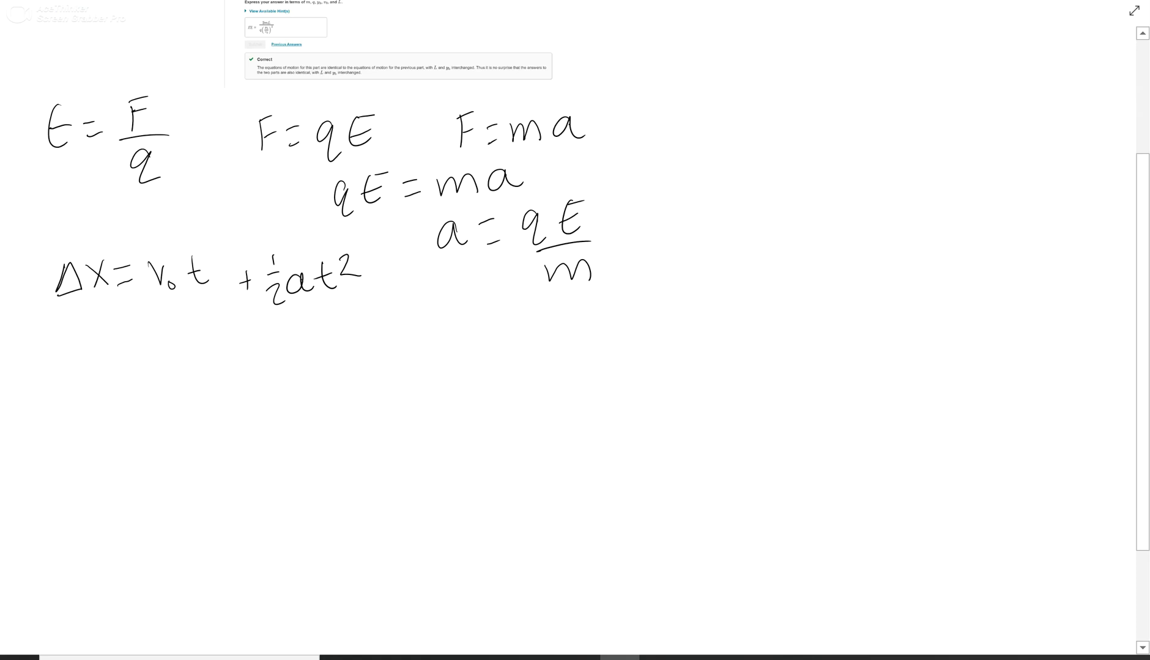
pyautogui.moveTo(65, 368); pyautogui.dragTo(86, 366)
pyautogui.moveTo(96, 338)
pyautogui.mouseDown()
pyautogui.moveTo(115, 368)
pyautogui.moveTo(103, 374)
pyautogui.moveTo(149, 341)
pyautogui.mouseUp()
pyautogui.moveTo(130, 365)
pyautogui.mouseDown()
pyautogui.moveTo(215, 338)
pyautogui.moveTo(244, 357)
pyautogui.mouseUp()
pyautogui.moveTo(239, 348)
pyautogui.mouseDown()
pyautogui.moveTo(276, 331)
pyautogui.moveTo(285, 361)
pyautogui.moveTo(300, 344)
pyautogui.mouseUp()
pyautogui.moveTo(227, 377)
pyautogui.mouseDown()
pyautogui.moveTo(296, 366)
pyautogui.moveTo(280, 401)
pyautogui.mouseUp()
pyautogui.moveTo(337, 350)
pyautogui.mouseDown()
pyautogui.moveTo(344, 378)
pyautogui.moveTo(345, 360)
pyautogui.mouseUp()
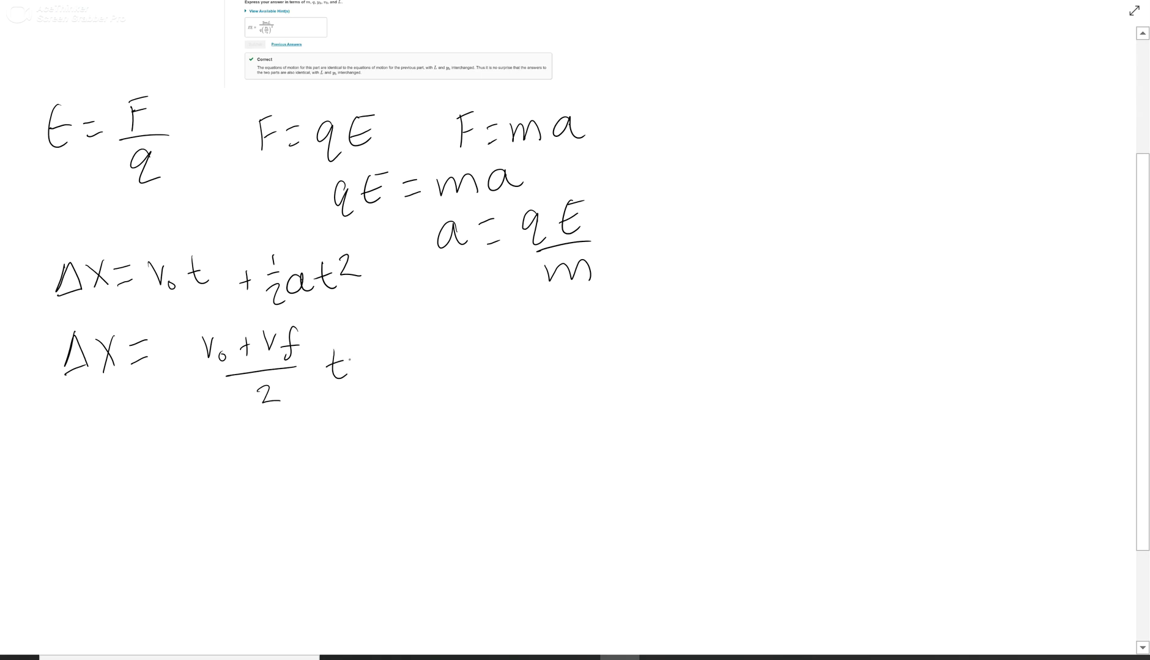
# - Draw a circled A further down to mark the start of Part A
pyautogui.scroll(-2, 350, 360)
pyautogui.moveTo(73, 354)
pyautogui.mouseDown()
pyautogui.moveTo(84, 378)
pyautogui.moveTo(77, 361)
pyautogui.moveTo(61, 381)
pyautogui.mouseUp()
pyautogui.moveTo(67, 345)
pyautogui.mouseDown()
pyautogui.moveTo(49, 371)
pyautogui.moveTo(62, 341)
pyautogui.mouseUp()
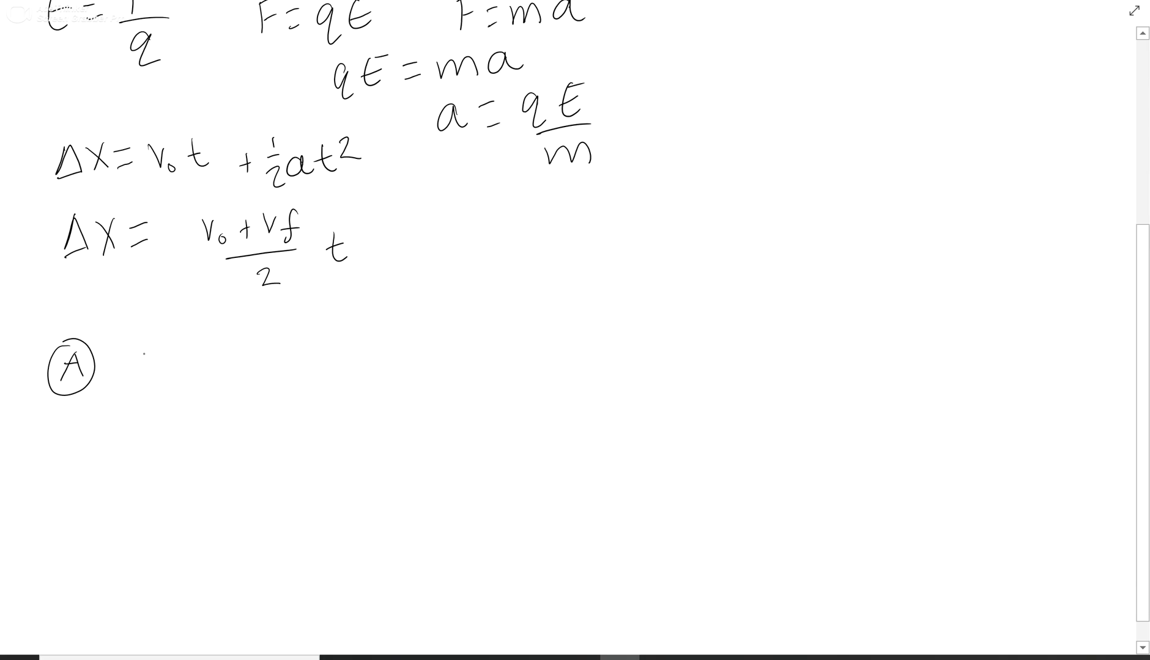
# - Arrow from A to L = (v₀ + v₀)/2 · t, then begin L = v₀t on the next line
pyautogui.moveTo(124, 355)
pyautogui.mouseDown()
pyautogui.moveTo(141, 304)
pyautogui.moveTo(161, 301)
pyautogui.mouseUp()
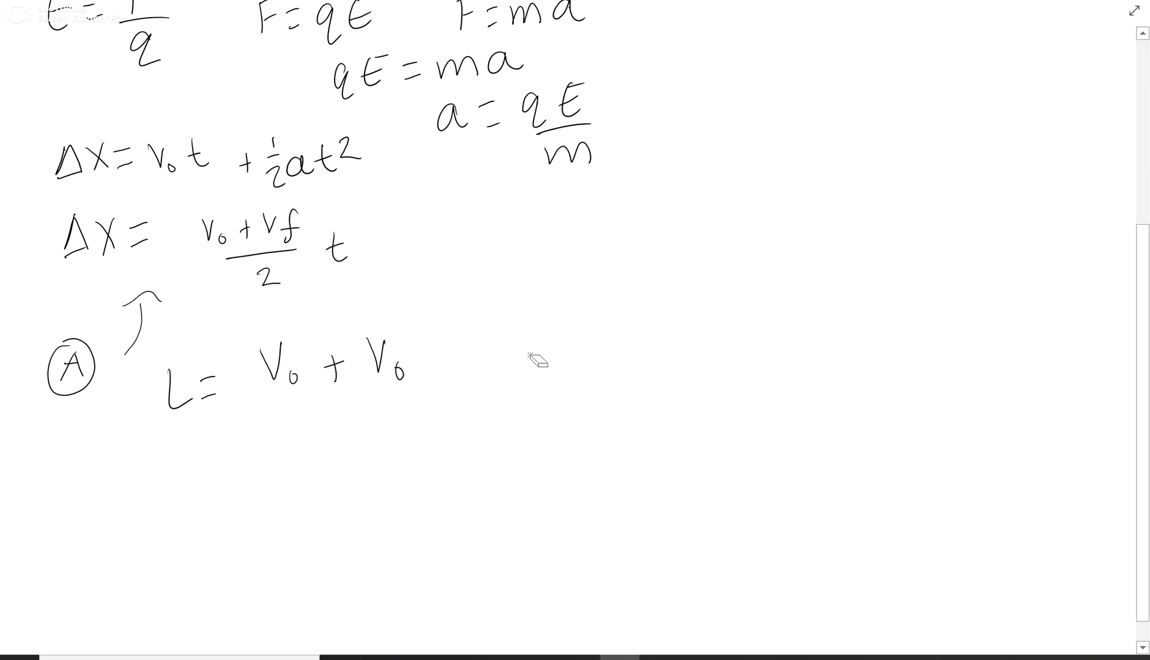
pyautogui.moveTo(270, 413); pyautogui.dragTo(420, 396)
pyautogui.moveTo(350, 428)
pyautogui.mouseDown()
pyautogui.moveTo(355, 447)
pyautogui.moveTo(384, 447)
pyautogui.mouseUp()
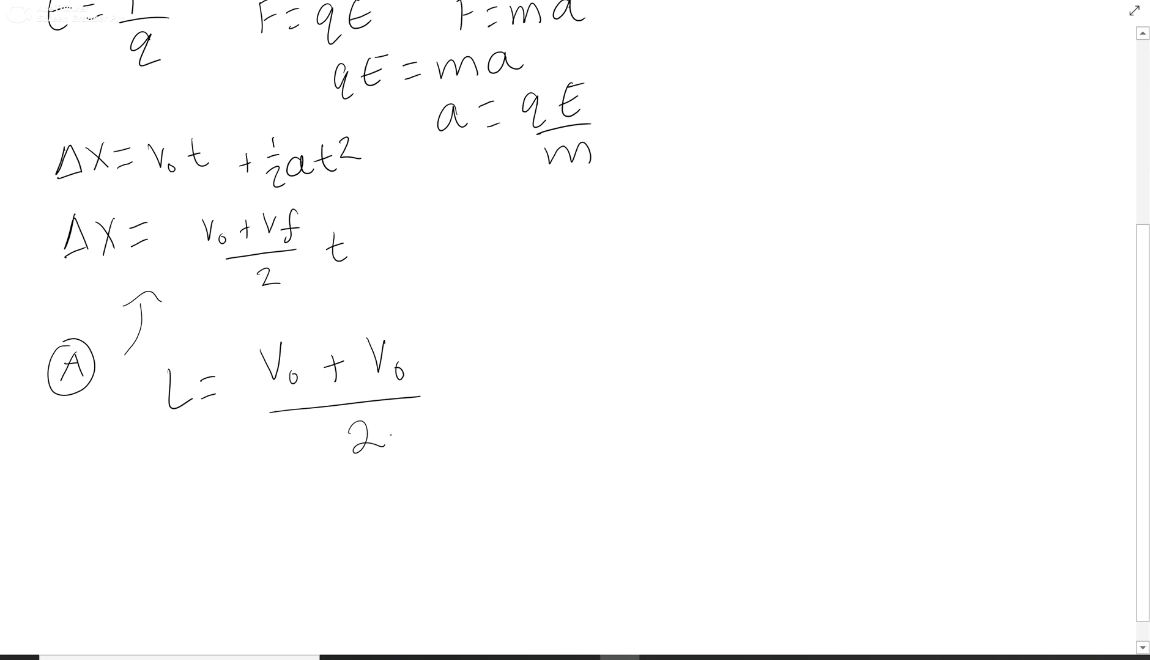
pyautogui.moveTo(467, 362)
pyautogui.mouseDown()
pyautogui.moveTo(483, 401)
pyautogui.moveTo(490, 377)
pyautogui.mouseUp()
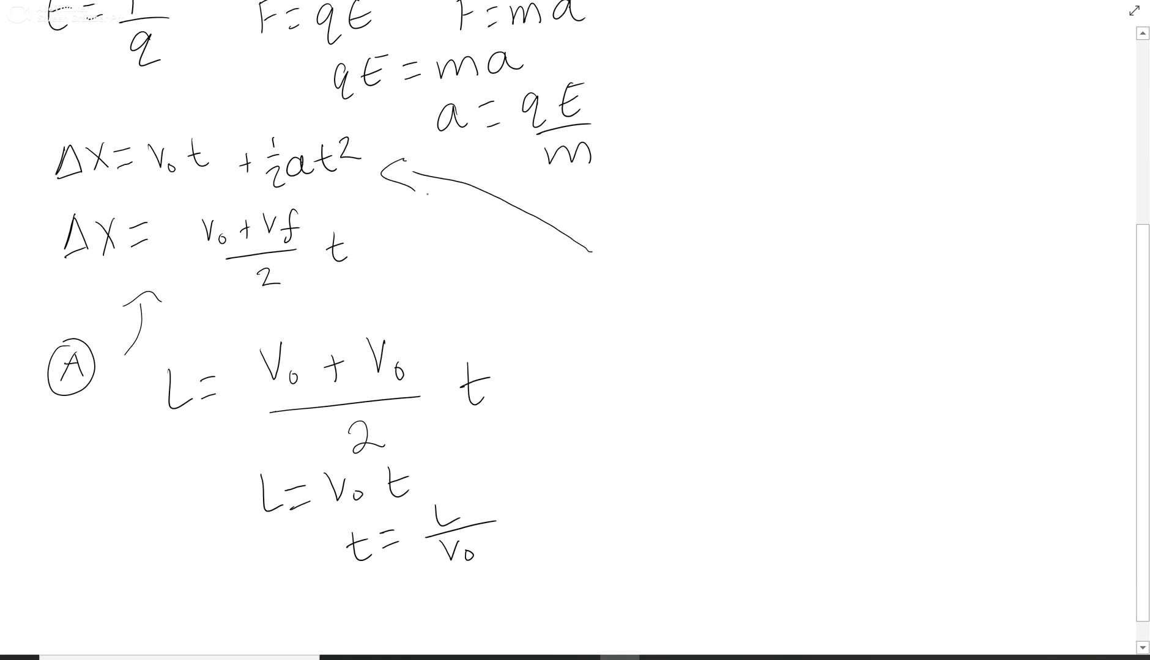
# - Write the vertical deflection equation yn = 0 + ½at² beside the Part A work
pyautogui.moveTo(636, 262); pyautogui.dragTo(653, 263)
pyautogui.moveTo(654, 264)
pyautogui.mouseDown()
pyautogui.moveTo(647, 323)
pyautogui.moveTo(690, 318)
pyautogui.moveTo(741, 281)
pyautogui.mouseUp()
pyautogui.moveTo(725, 304)
pyautogui.mouseDown()
pyautogui.moveTo(777, 276)
pyautogui.moveTo(823, 303)
pyautogui.moveTo(835, 288)
pyautogui.mouseUp()
pyautogui.moveTo(870, 258); pyautogui.dragTo(882, 279)
pyautogui.moveTo(866, 292); pyautogui.dragTo(889, 317)
pyautogui.moveTo(921, 279); pyautogui.dragTo(935, 300)
pyautogui.moveTo(953, 264)
pyautogui.mouseDown()
pyautogui.moveTo(950, 290)
pyautogui.moveTo(964, 292)
pyautogui.mouseUp()
pyautogui.moveTo(939, 282); pyautogui.dragTo(985, 270)
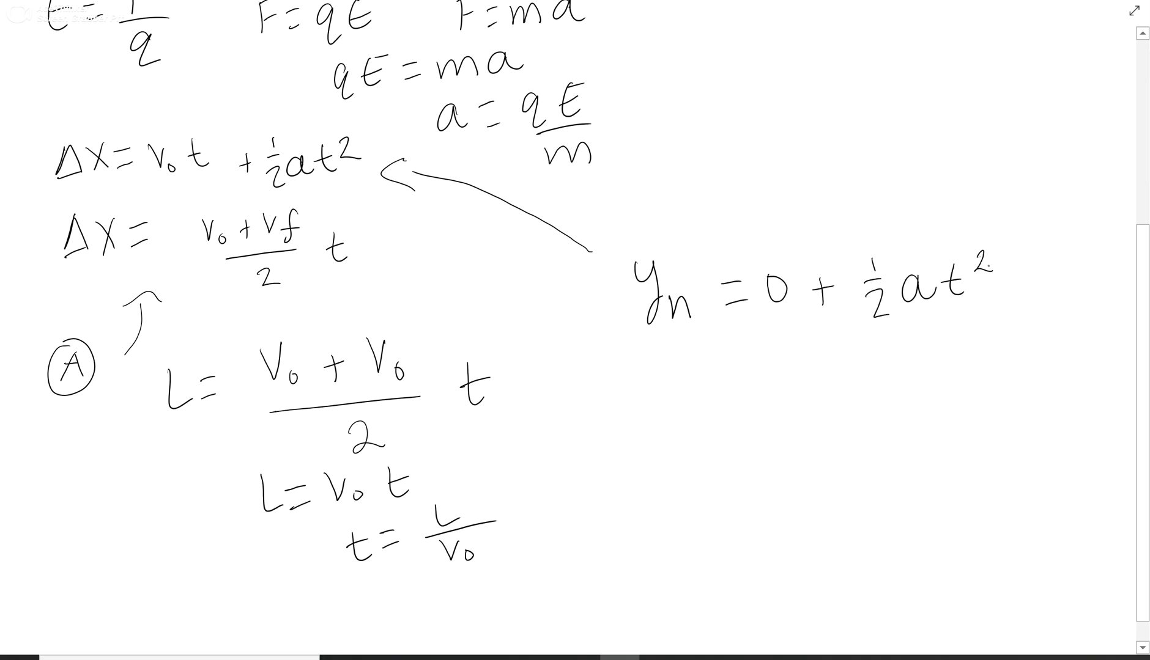
# - Start the substitution yn = ½( below it and draw a curved arrow above
pyautogui.moveTo(661, 343); pyautogui.dragTo(673, 402)
pyautogui.moveTo(686, 370)
pyautogui.mouseDown()
pyautogui.moveTo(688, 387)
pyautogui.moveTo(719, 387)
pyautogui.moveTo(752, 353)
pyautogui.mouseUp()
pyautogui.moveTo(741, 375); pyautogui.dragTo(760, 369)
pyautogui.moveTo(793, 333); pyautogui.dragTo(811, 393)
pyautogui.moveTo(831, 331); pyautogui.dragTo(836, 402)
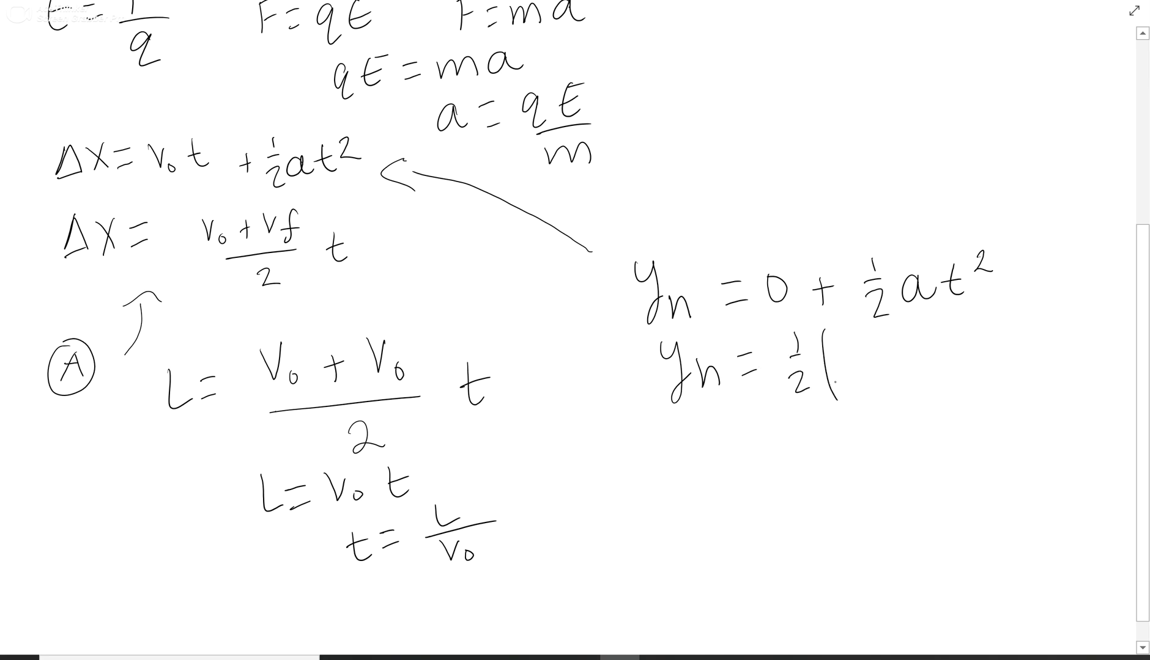
pyautogui.moveTo(736, 206)
pyautogui.mouseDown()
pyautogui.moveTo(714, 145)
pyautogui.moveTo(705, 164)
pyautogui.mouseUp()
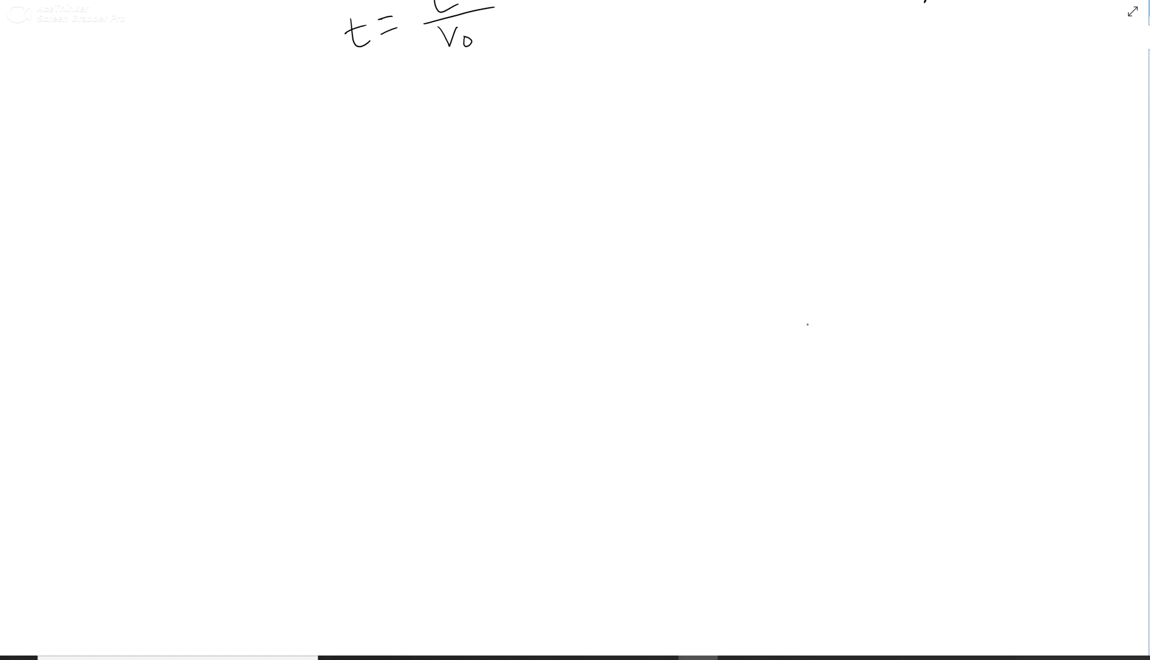
# - Draw the circled B and begin the yn = equation for Part B
pyautogui.moveTo(44, 109)
pyautogui.mouseDown()
pyautogui.moveTo(53, 148)
pyautogui.moveTo(40, 82)
pyautogui.mouseUp()
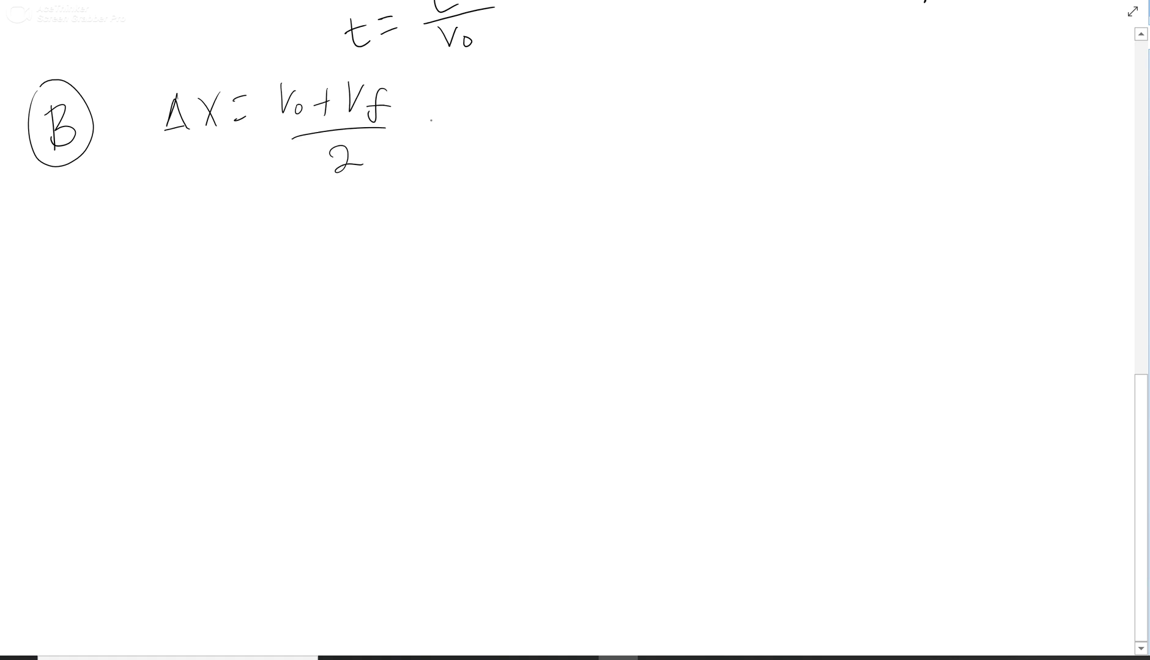
pyautogui.moveTo(431, 100)
pyautogui.mouseDown()
pyautogui.moveTo(430, 126)
pyautogui.moveTo(443, 131)
pyautogui.mouseUp()
pyautogui.moveTo(421, 120); pyautogui.dragTo(444, 116)
pyautogui.moveTo(117, 201); pyautogui.dragTo(126, 224)
pyautogui.moveTo(136, 202); pyautogui.dragTo(134, 268)
pyautogui.moveTo(139, 252)
pyautogui.mouseDown()
pyautogui.moveTo(165, 239)
pyautogui.moveTo(169, 256)
pyautogui.moveTo(204, 226)
pyautogui.moveTo(225, 243)
pyautogui.mouseUp()
# - Complete yn = (v₀ + v₀)/2 · t with the fraction bar, 2 and t
pyautogui.moveTo(257, 204)
pyautogui.mouseDown()
pyautogui.moveTo(264, 238)
pyautogui.moveTo(272, 213)
pyautogui.mouseUp()
pyautogui.moveTo(281, 228); pyautogui.dragTo(308, 229)
pyautogui.moveTo(298, 230); pyautogui.dragTo(312, 222)
pyautogui.moveTo(326, 205)
pyautogui.mouseDown()
pyautogui.moveTo(331, 219)
pyautogui.moveTo(342, 211)
pyautogui.mouseUp()
pyautogui.moveTo(352, 219); pyautogui.dragTo(352, 220)
pyautogui.moveTo(273, 253); pyautogui.dragTo(378, 238)
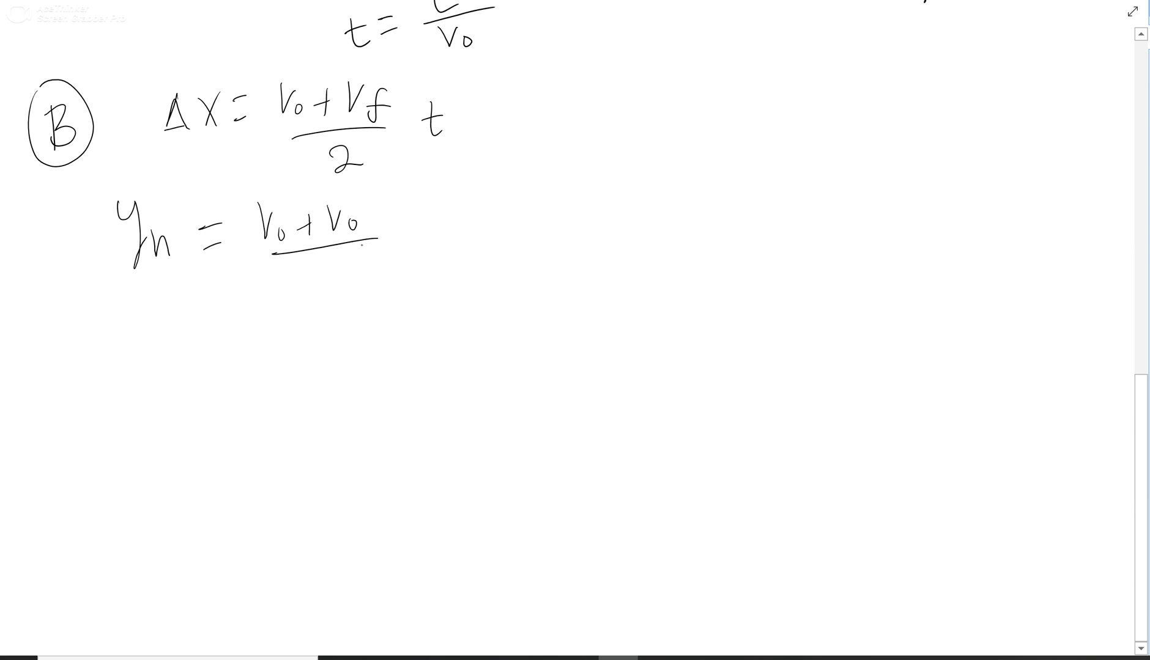
pyautogui.moveTo(315, 274); pyautogui.dragTo(344, 288)
pyautogui.click(341, 283)
pyautogui.moveTo(413, 218); pyautogui.dragTo(430, 245)
pyautogui.moveTo(414, 236); pyautogui.dragTo(427, 231)
# - Simplify to yn = v₀t and solve for t = yn/v₀
pyautogui.moveTo(236, 317); pyautogui.dragTo(251, 347)
pyautogui.moveTo(262, 318)
pyautogui.mouseDown()
pyautogui.moveTo(248, 367)
pyautogui.moveTo(294, 348)
pyautogui.mouseUp()
pyautogui.moveTo(299, 327); pyautogui.dragTo(316, 323)
pyautogui.moveTo(306, 340)
pyautogui.mouseDown()
pyautogui.moveTo(345, 335)
pyautogui.moveTo(351, 314)
pyautogui.mouseUp()
pyautogui.moveTo(364, 322); pyautogui.dragTo(415, 326)
pyautogui.moveTo(392, 317); pyautogui.dragTo(415, 311)
pyautogui.moveTo(303, 371); pyautogui.dragTo(315, 396)
pyautogui.moveTo(297, 387); pyautogui.dragTo(330, 374)
pyautogui.moveTo(326, 386)
pyautogui.mouseDown()
pyautogui.moveTo(376, 357)
pyautogui.moveTo(378, 375)
pyautogui.mouseUp()
pyautogui.moveTo(402, 367)
pyautogui.mouseDown()
pyautogui.moveTo(408, 356)
pyautogui.moveTo(417, 368)
pyautogui.mouseUp()
pyautogui.moveTo(360, 385); pyautogui.dragTo(427, 370)
pyautogui.moveTo(383, 393); pyautogui.dragTo(405, 395)
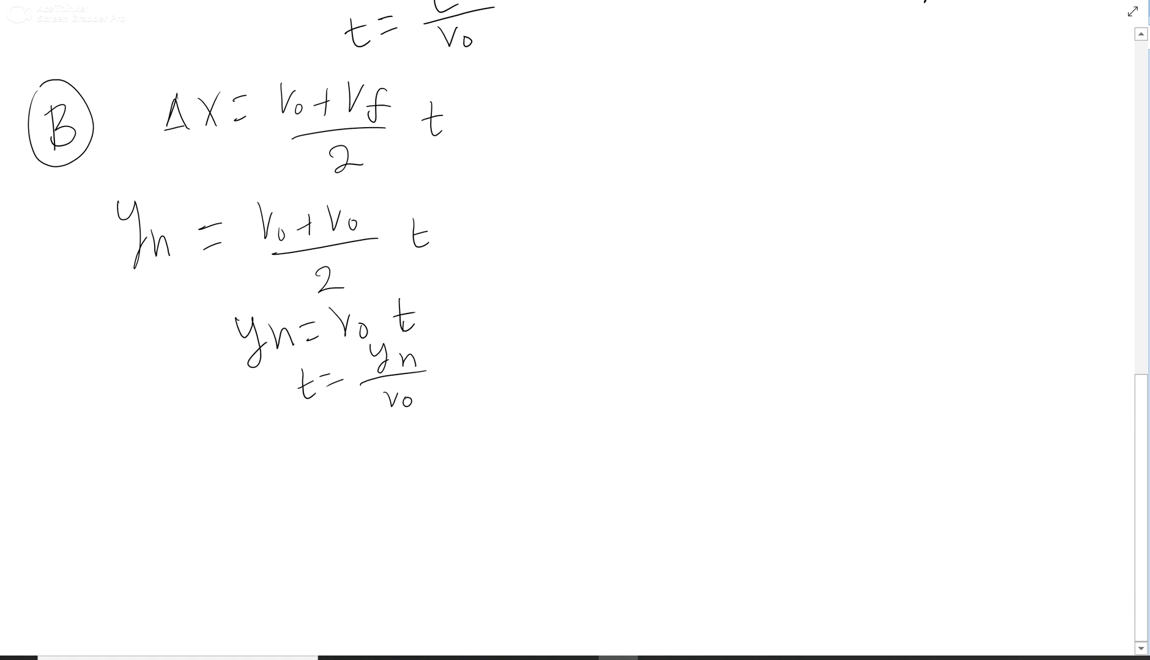
# - Write Δx = v₀t + ½at² at the upper right
pyautogui.moveTo(636, 64)
pyautogui.mouseDown()
pyautogui.moveTo(619, 95)
pyautogui.moveTo(643, 91)
pyautogui.mouseUp()
pyautogui.moveTo(618, 97); pyautogui.dragTo(673, 90)
pyautogui.moveTo(672, 64); pyautogui.dragTo(653, 91)
pyautogui.moveTo(681, 70)
pyautogui.mouseDown()
pyautogui.moveTo(694, 65)
pyautogui.moveTo(700, 81)
pyautogui.mouseUp()
pyautogui.moveTo(715, 63)
pyautogui.mouseDown()
pyautogui.moveTo(725, 82)
pyautogui.moveTo(739, 57)
pyautogui.moveTo(744, 79)
pyautogui.mouseUp()
pyautogui.moveTo(767, 64)
pyautogui.mouseDown()
pyautogui.moveTo(778, 84)
pyautogui.moveTo(779, 69)
pyautogui.mouseUp()
pyautogui.moveTo(814, 64)
pyautogui.mouseDown()
pyautogui.moveTo(813, 82)
pyautogui.moveTo(821, 71)
pyautogui.mouseUp()
pyautogui.moveTo(850, 71); pyautogui.dragTo(850, 71)
pyautogui.moveTo(861, 54); pyautogui.dragTo(866, 68)
pyautogui.moveTo(849, 84)
pyautogui.mouseDown()
pyautogui.moveTo(867, 97)
pyautogui.moveTo(921, 84)
pyautogui.mouseUp()
pyautogui.moveTo(932, 59)
pyautogui.mouseDown()
pyautogui.moveTo(945, 81)
pyautogui.moveTo(945, 71)
pyautogui.mouseUp()
pyautogui.moveTo(958, 55); pyautogui.dragTo(981, 68)
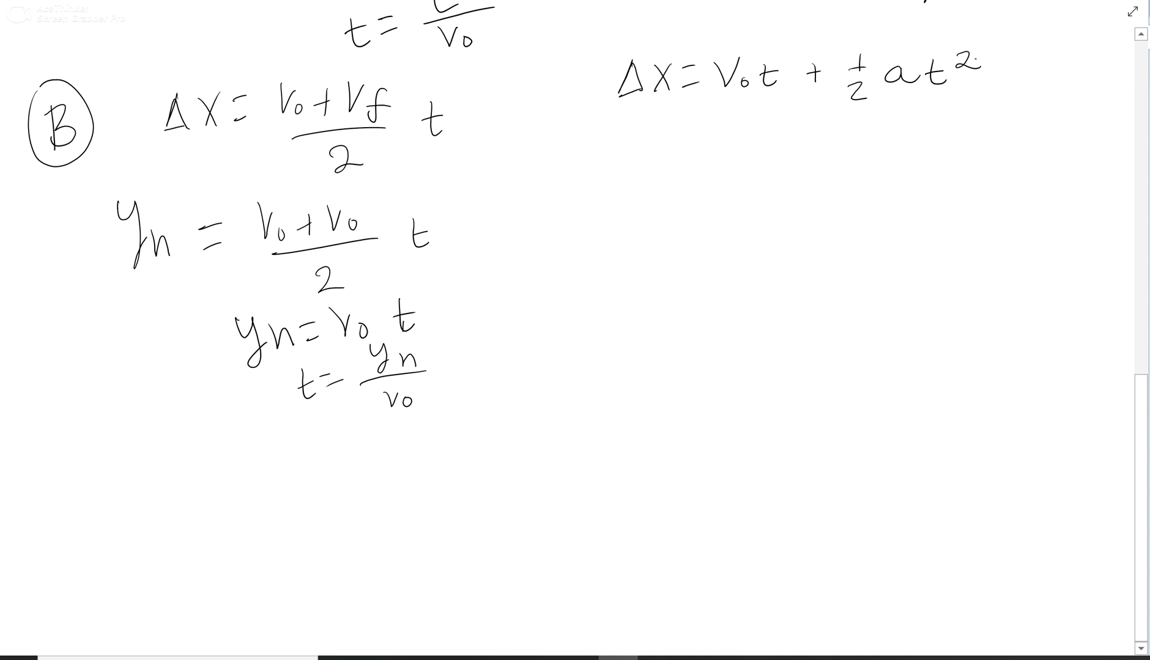
# - Write L = 0 + ½at² below the Δx equation
pyautogui.moveTo(649, 125)
pyautogui.mouseDown()
pyautogui.moveTo(667, 151)
pyautogui.moveTo(695, 129)
pyautogui.mouseUp()
pyautogui.moveTo(678, 148)
pyautogui.mouseDown()
pyautogui.moveTo(747, 134)
pyautogui.moveTo(786, 154)
pyautogui.mouseUp()
pyautogui.moveTo(777, 146); pyautogui.dragTo(828, 139)
pyautogui.moveTo(813, 142)
pyautogui.mouseDown()
pyautogui.moveTo(831, 138)
pyautogui.moveTo(830, 173)
pyautogui.moveTo(870, 159)
pyautogui.mouseUp()
pyautogui.moveTo(900, 125)
pyautogui.mouseDown()
pyautogui.moveTo(899, 147)
pyautogui.moveTo(916, 155)
pyautogui.mouseUp()
pyautogui.moveTo(905, 145); pyautogui.dragTo(951, 138)
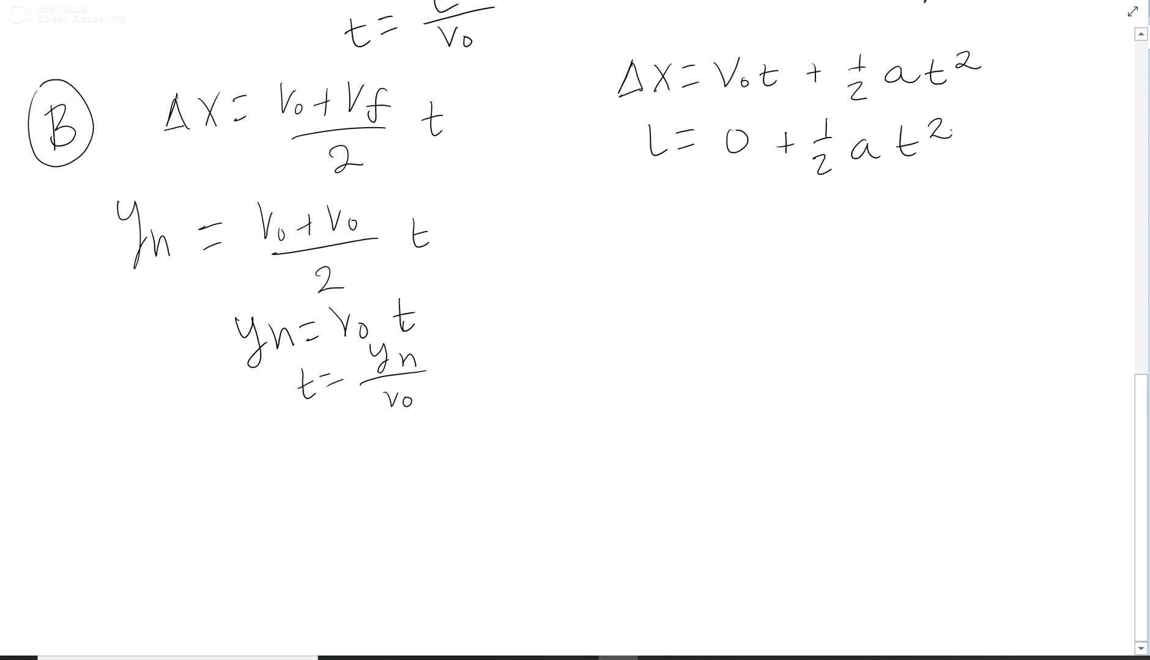
# - Start a third line L = ½(qE/m), substituting qE/m for a
pyautogui.moveTo(673, 213); pyautogui.dragTo(691, 243)
pyautogui.moveTo(701, 221)
pyautogui.mouseDown()
pyautogui.moveTo(714, 217)
pyautogui.moveTo(718, 232)
pyautogui.mouseUp()
pyautogui.moveTo(759, 199); pyautogui.dragTo(770, 217)
pyautogui.moveTo(754, 232); pyautogui.dragTo(777, 247)
pyautogui.moveTo(797, 190); pyautogui.dragTo(799, 250)
pyautogui.moveTo(838, 192); pyautogui.dragTo(833, 213)
pyautogui.moveTo(860, 177)
pyautogui.mouseDown()
pyautogui.moveTo(855, 202)
pyautogui.moveTo(871, 187)
pyautogui.mouseUp()
pyautogui.moveTo(861, 180); pyautogui.dragTo(882, 174)
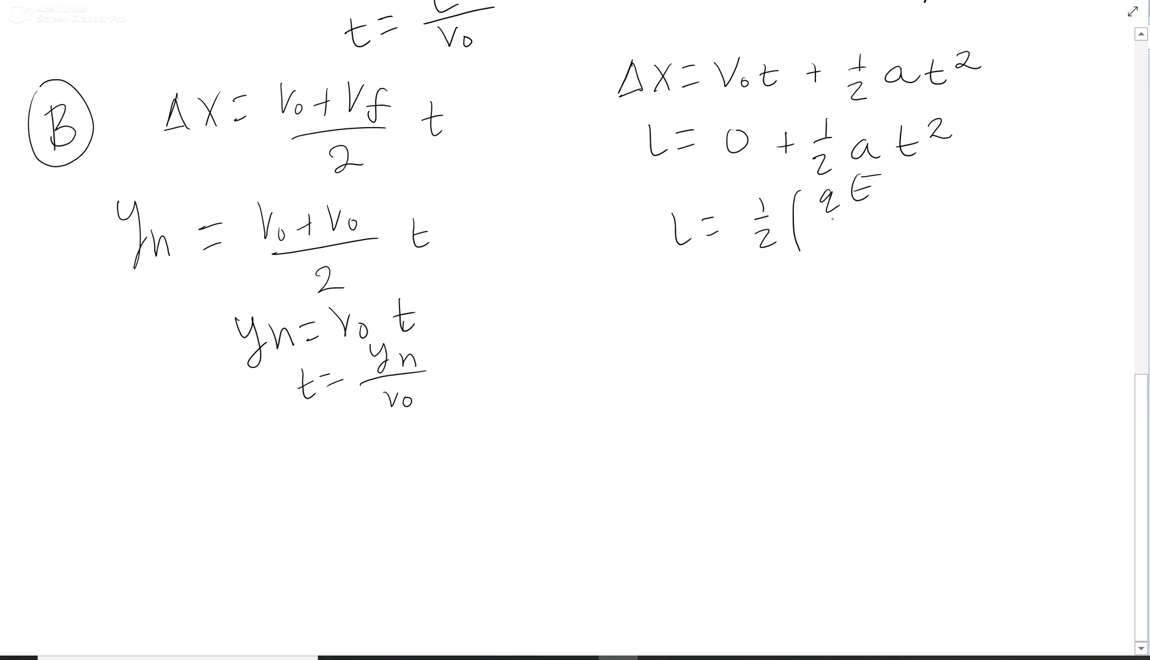
pyautogui.moveTo(827, 220); pyautogui.dragTo(861, 216)
pyautogui.moveTo(844, 242)
pyautogui.mouseDown()
pyautogui.moveTo(859, 227)
pyautogui.moveTo(880, 239)
pyautogui.mouseUp()
pyautogui.moveTo(904, 164); pyautogui.dragTo(924, 242)
# - Substitute (yn/v₀)² for t² to finish the L line
pyautogui.moveTo(972, 173)
pyautogui.mouseDown()
pyautogui.moveTo(971, 248)
pyautogui.moveTo(1001, 171)
pyautogui.moveTo(992, 204)
pyautogui.mouseUp()
pyautogui.moveTo(1016, 198)
pyautogui.mouseDown()
pyautogui.moveTo(1043, 206)
pyautogui.moveTo(1018, 222)
pyautogui.mouseUp()
pyautogui.moveTo(1028, 230); pyautogui.dragTo(1026, 230)
pyautogui.moveTo(1054, 177)
pyautogui.mouseDown()
pyautogui.moveTo(1070, 215)
pyautogui.moveTo(1063, 246)
pyautogui.mouseUp()
pyautogui.moveTo(1082, 177); pyautogui.dragTo(1104, 194)
# - Solve for the field, writing E = 2mL / q(yn/v₀)²
pyautogui.moveTo(766, 293)
pyautogui.mouseDown()
pyautogui.moveTo(785, 317)
pyautogui.moveTo(775, 302)
pyautogui.mouseUp()
pyautogui.moveTo(764, 293)
pyautogui.mouseDown()
pyautogui.moveTo(821, 294)
pyautogui.moveTo(819, 312)
pyautogui.moveTo(895, 310)
pyautogui.mouseUp()
pyautogui.moveTo(901, 305)
pyautogui.mouseDown()
pyautogui.moveTo(924, 293)
pyautogui.moveTo(945, 305)
pyautogui.mouseUp()
pyautogui.moveTo(958, 273)
pyautogui.mouseDown()
pyautogui.moveTo(962, 305)
pyautogui.moveTo(983, 292)
pyautogui.mouseUp()
pyautogui.moveTo(867, 323); pyautogui.dragTo(1009, 317)
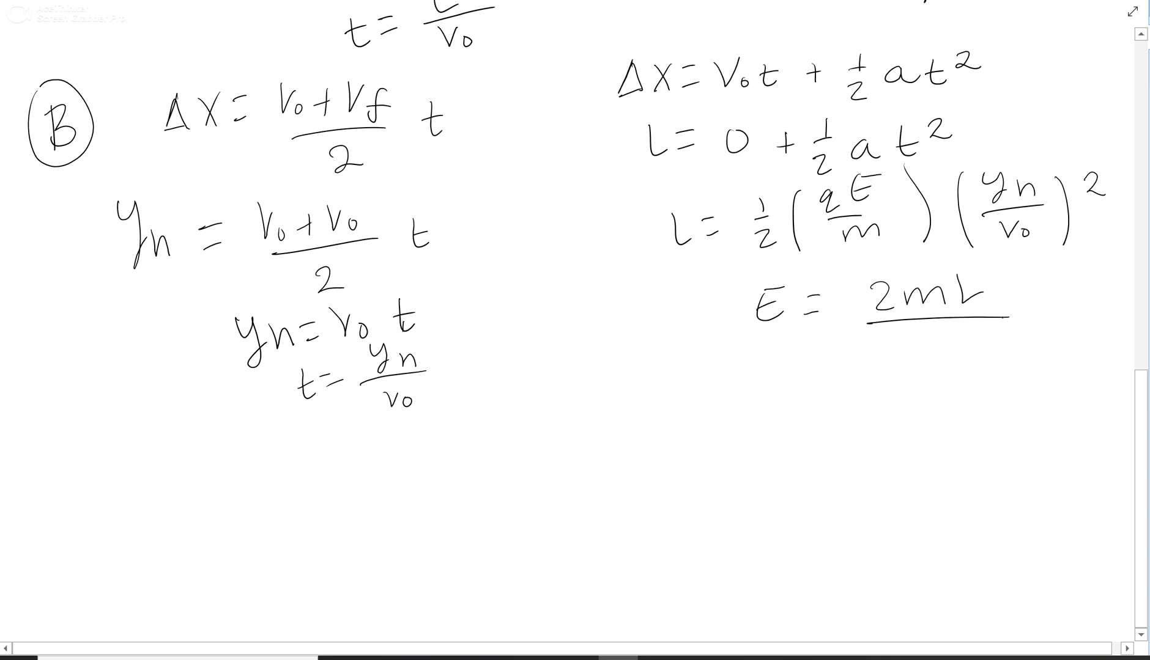
pyautogui.moveTo(911, 338); pyautogui.dragTo(904, 367)
pyautogui.moveTo(936, 343); pyautogui.dragTo(933, 370)
pyautogui.moveTo(956, 326)
pyautogui.mouseDown()
pyautogui.moveTo(957, 355)
pyautogui.moveTo(1010, 349)
pyautogui.mouseUp()
pyautogui.moveTo(970, 362); pyautogui.dragTo(985, 375)
pyautogui.moveTo(992, 365)
pyautogui.mouseDown()
pyautogui.moveTo(997, 374)
pyautogui.moveTo(991, 367)
pyautogui.mouseUp()
pyautogui.moveTo(1015, 318)
pyautogui.mouseDown()
pyautogui.moveTo(1034, 356)
pyautogui.moveTo(1029, 376)
pyautogui.mouseUp()
pyautogui.moveTo(1047, 325); pyautogui.dragTo(1071, 335)
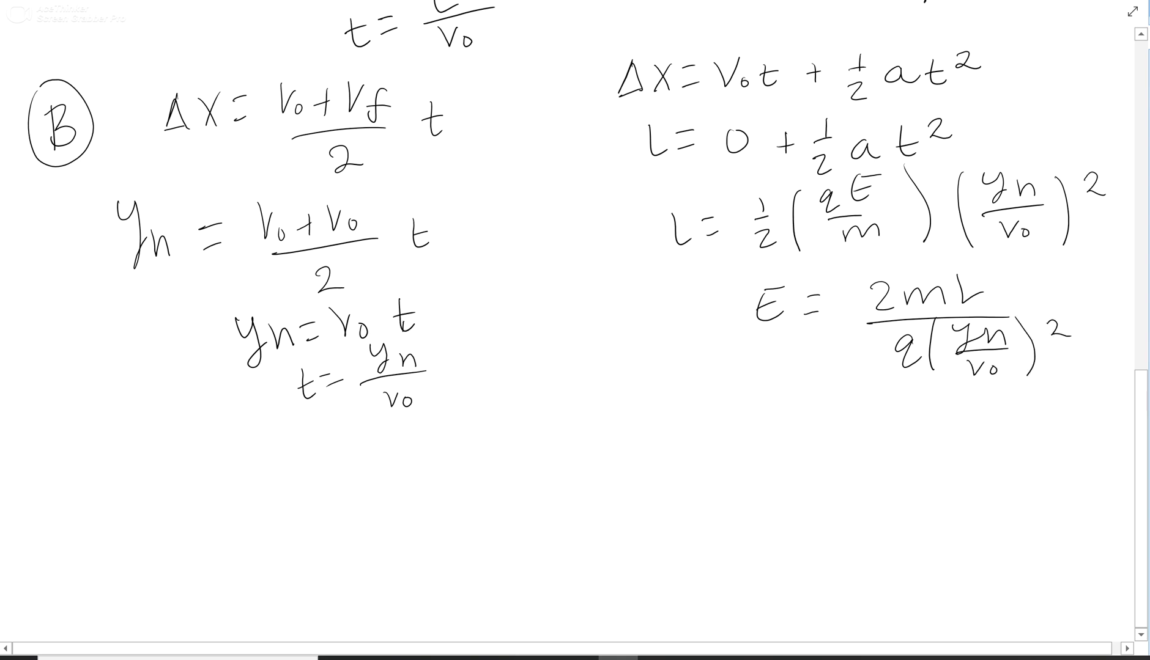
pyautogui.moveTo(1139, 401); pyautogui.dragTo(1141, 63)
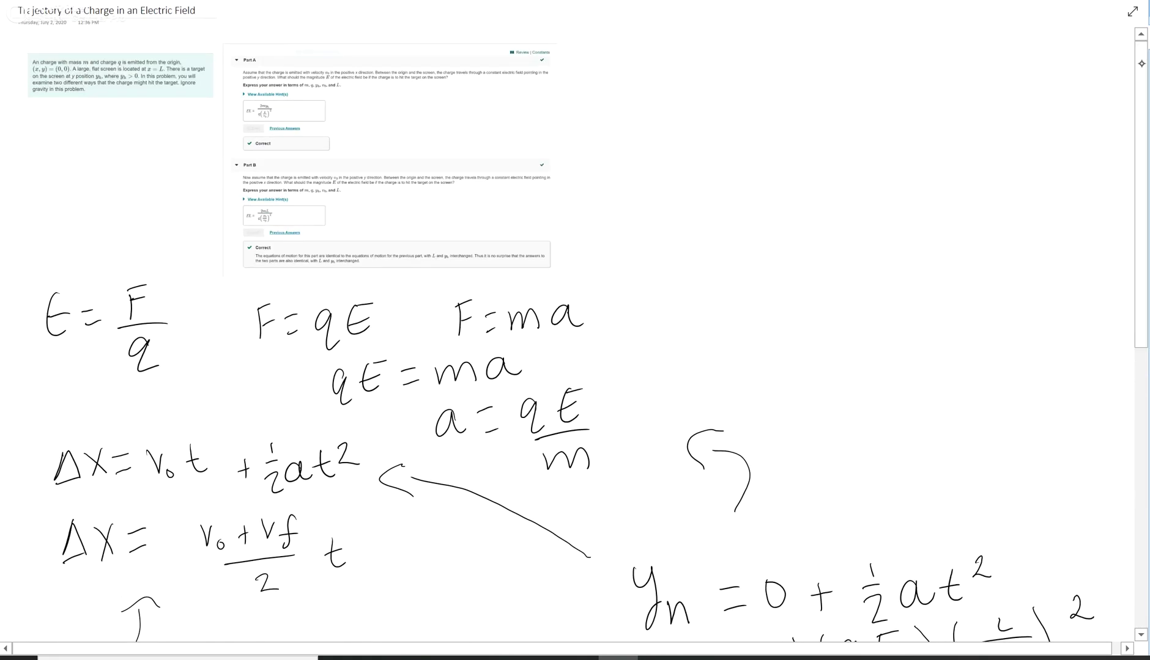